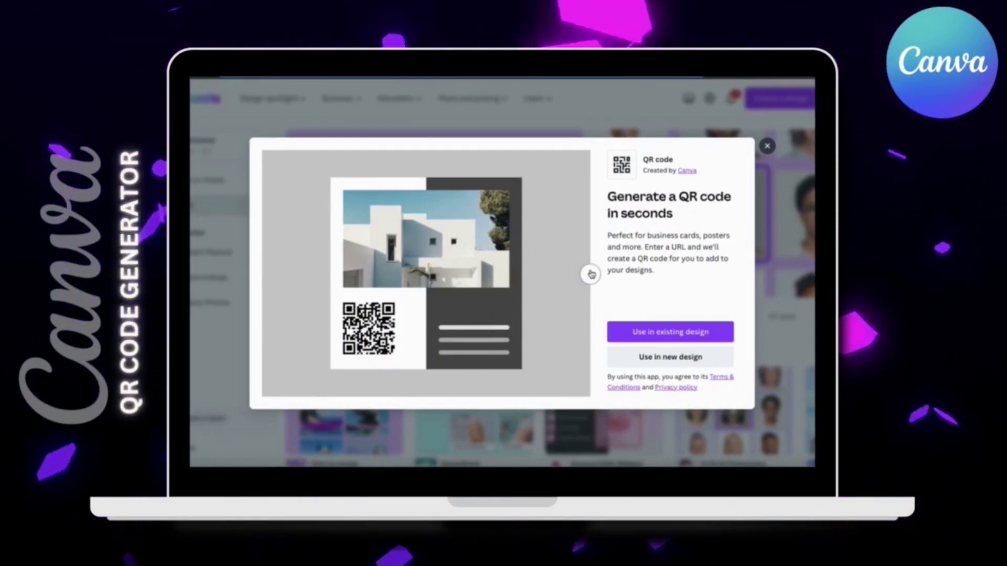
# Page forward through the QR code app's introduction slides
pyautogui.click(591, 274)
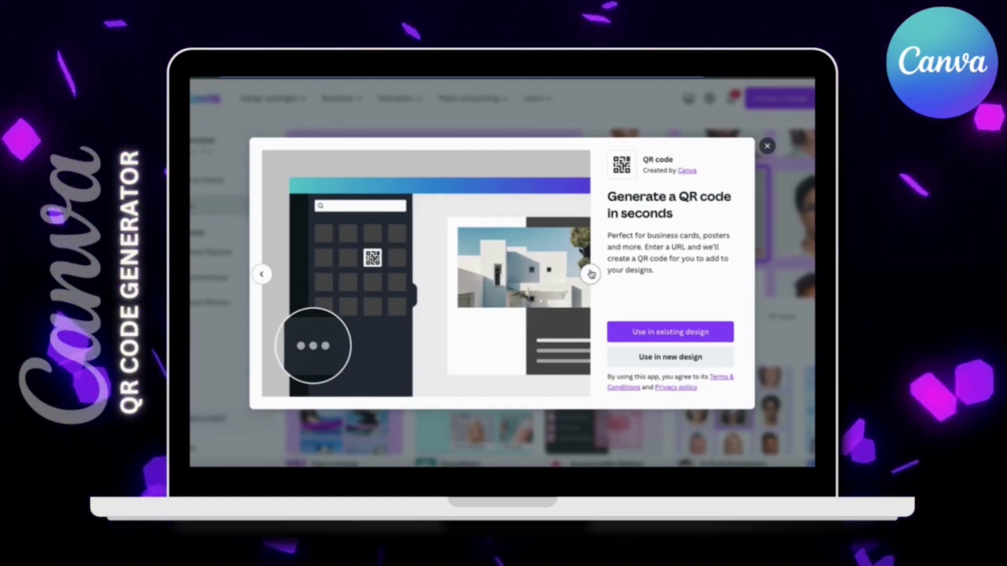
pyautogui.click(591, 274)
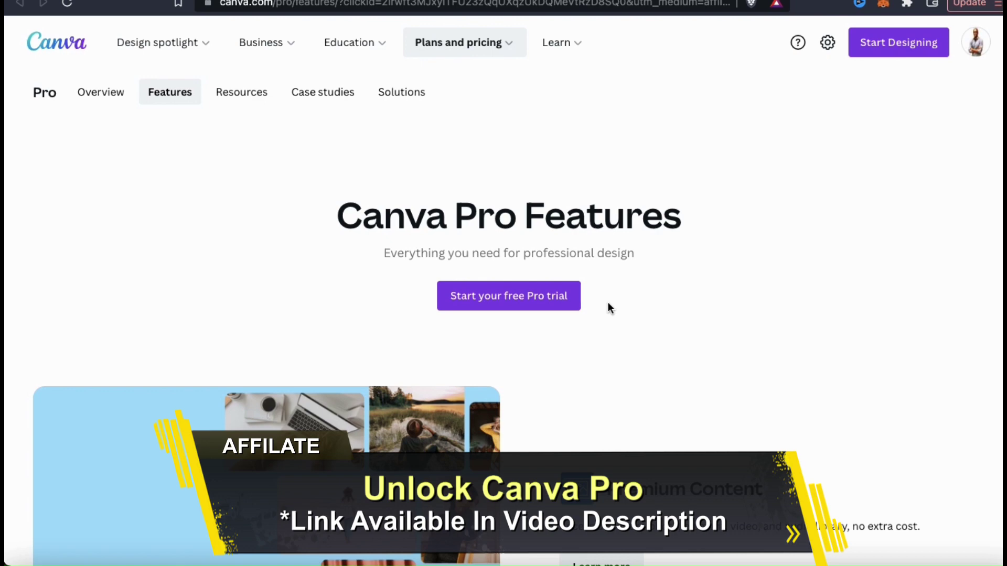
# Scroll down through the sections of the Canva Pro Features page
pyautogui.scroll(-2, 608, 304)
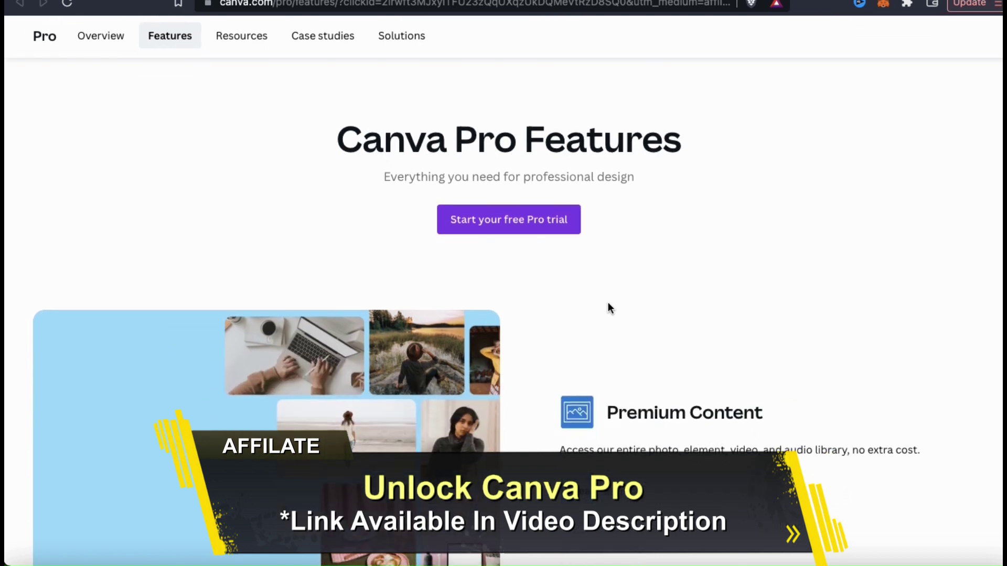
pyautogui.scroll(-4, 608, 304)
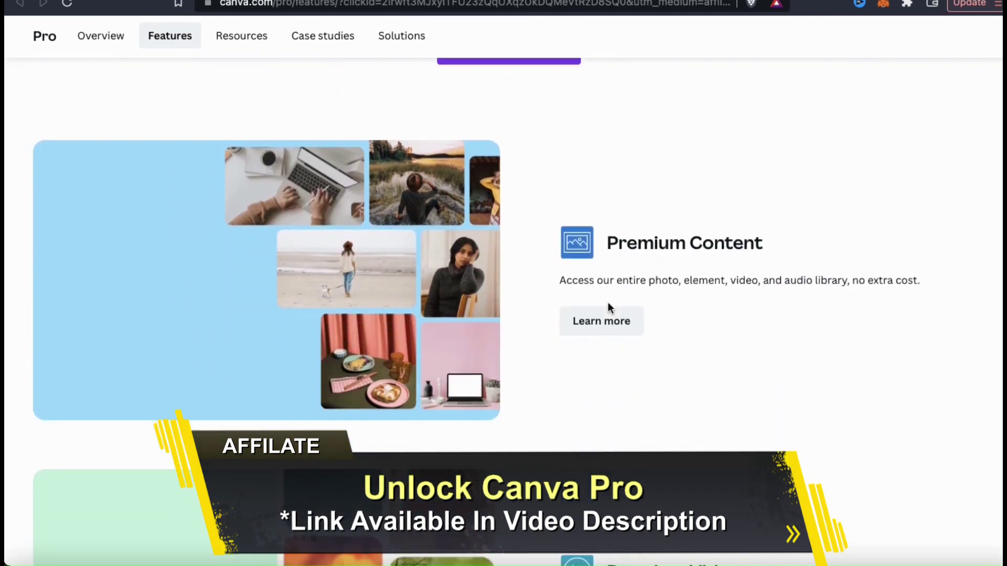
pyautogui.scroll(-3, 608, 304)
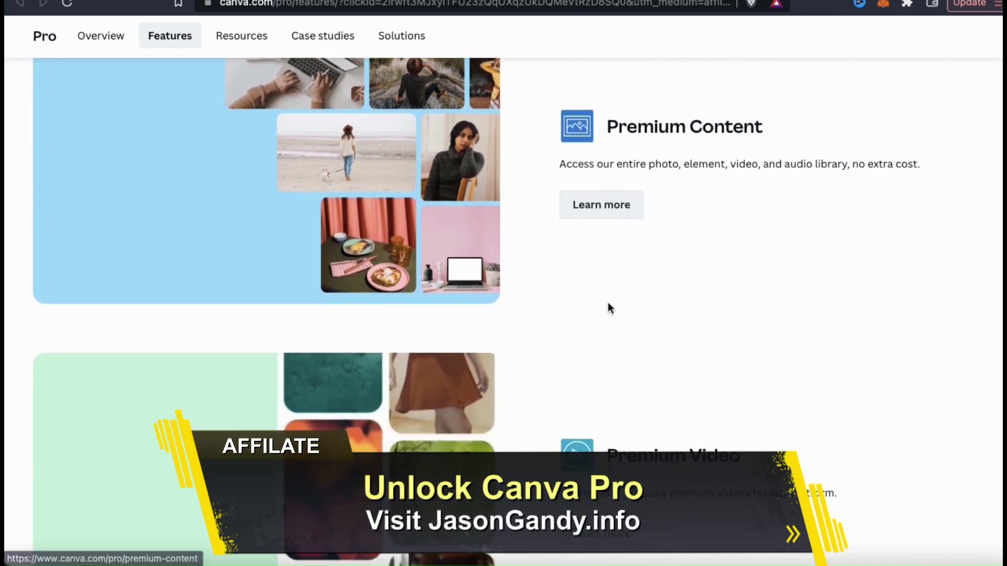
pyautogui.scroll(-6, 608, 303)
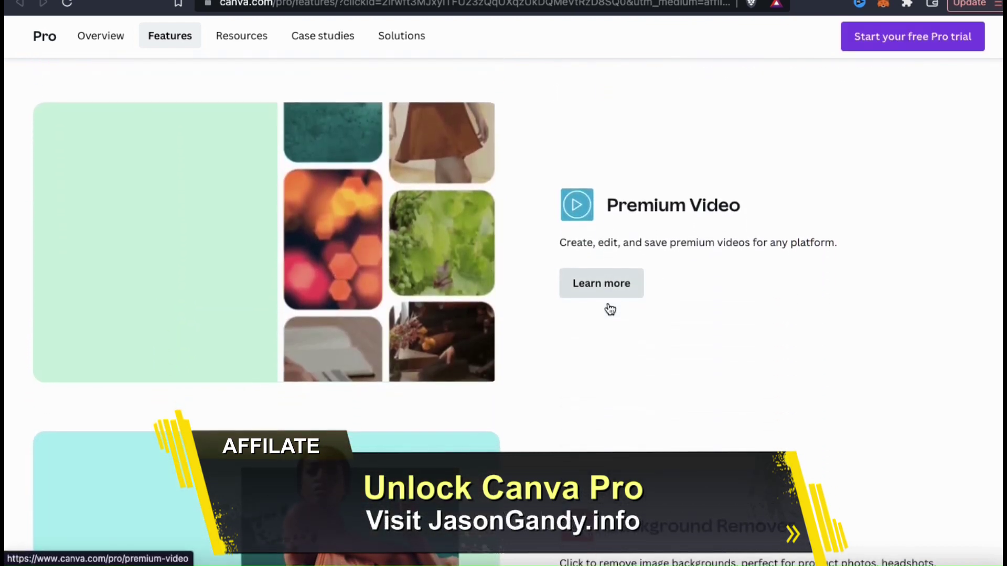
pyautogui.scroll(-5, 609, 307)
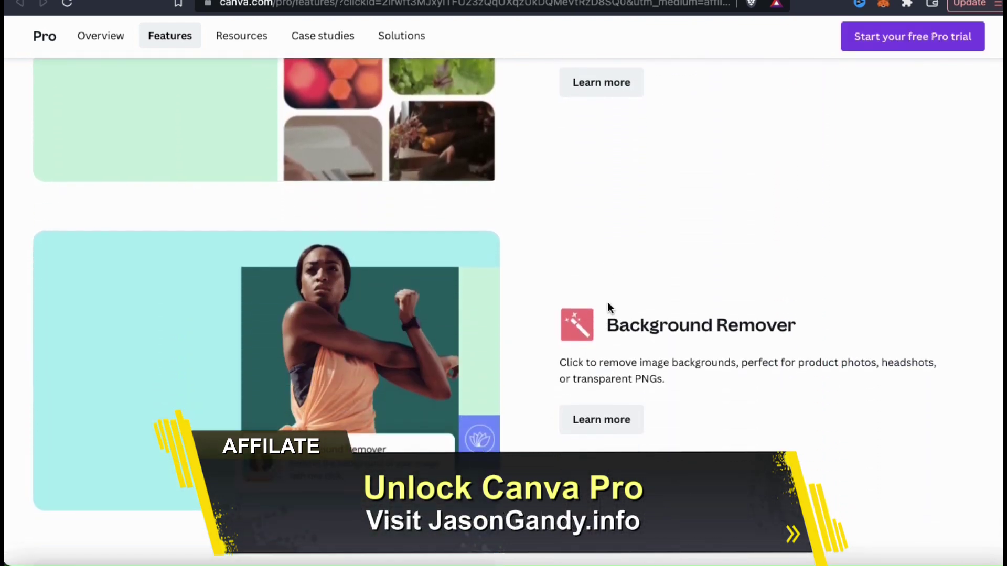
pyautogui.scroll(-1, 609, 306)
pyautogui.scroll(-2, 608, 306)
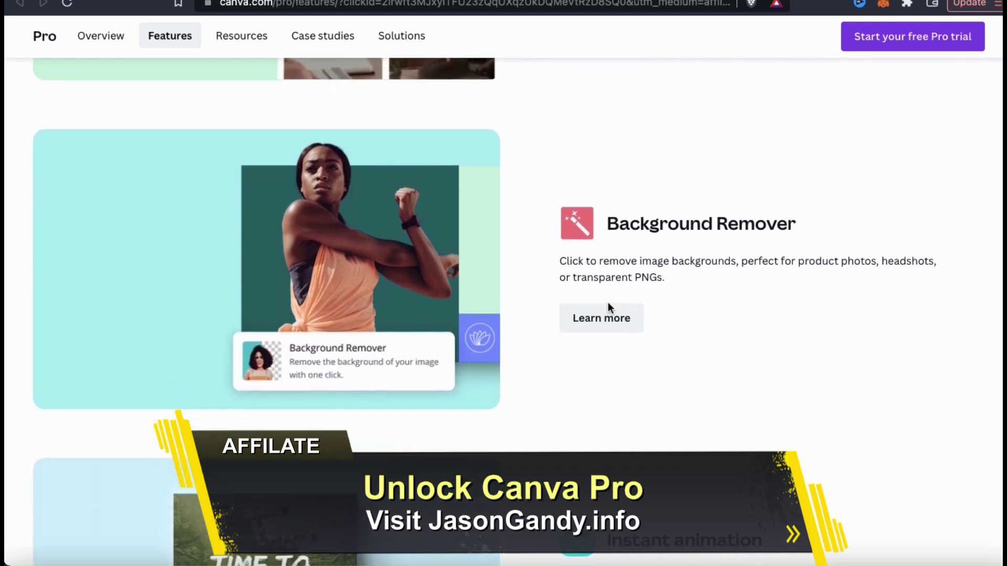
pyautogui.scroll(-4, 608, 306)
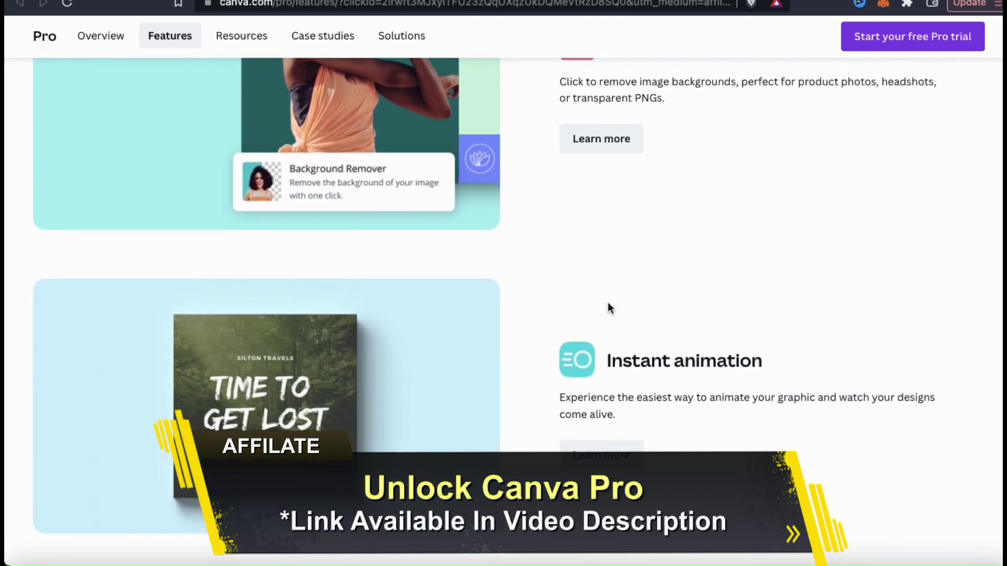
pyautogui.scroll(-6, 608, 306)
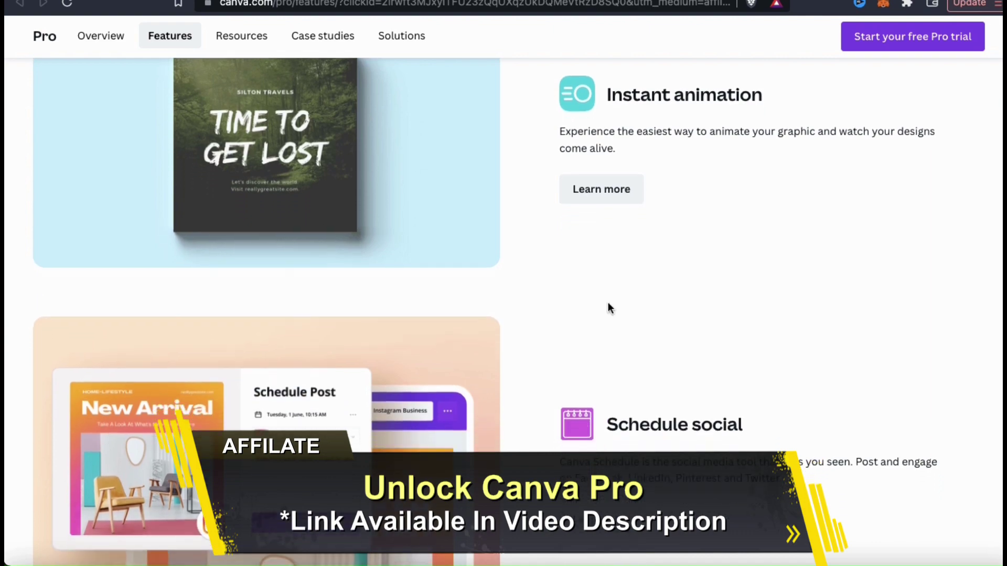
pyautogui.scroll(-7, 608, 307)
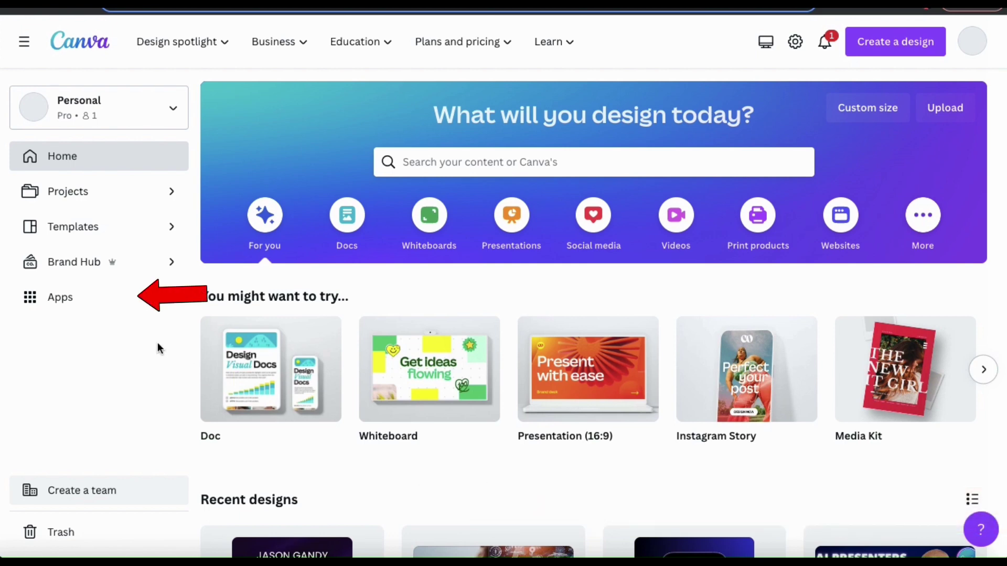
# Search the Apps directory for 'QR Code' and browse the results
pyautogui.click(81, 297)
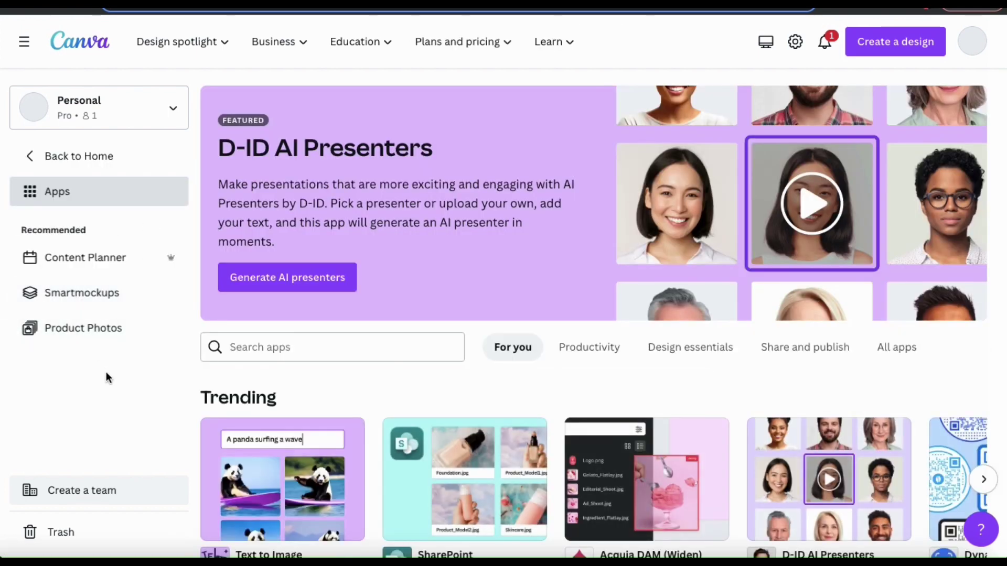
pyautogui.click(275, 349)
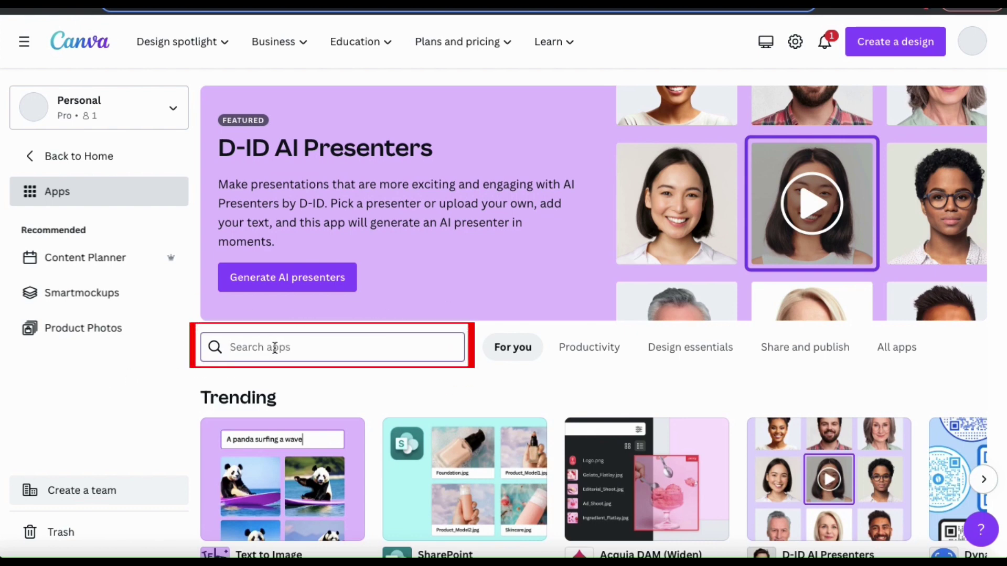
pyautogui.write('QR Code')
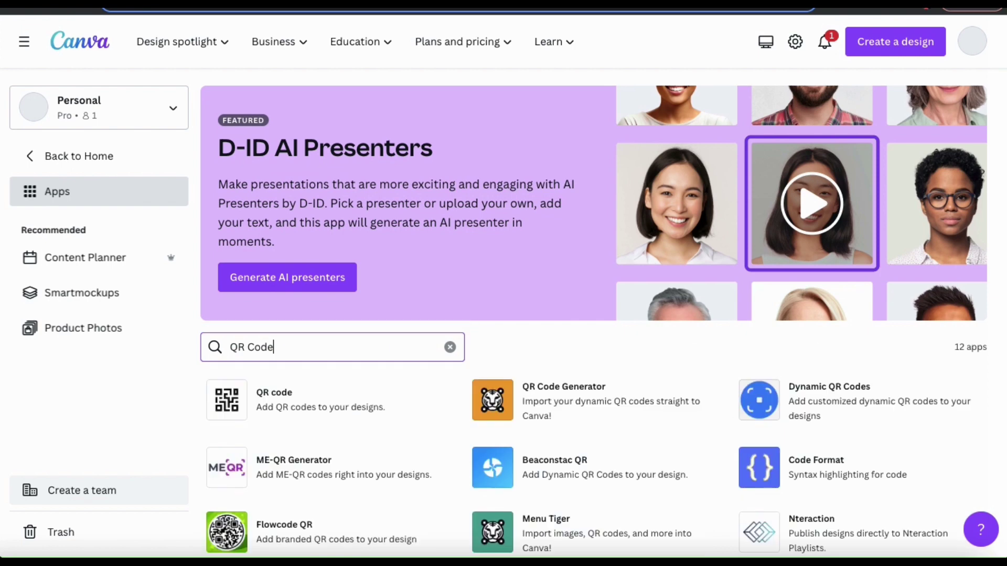
pyautogui.scroll(-2, 603, 314)
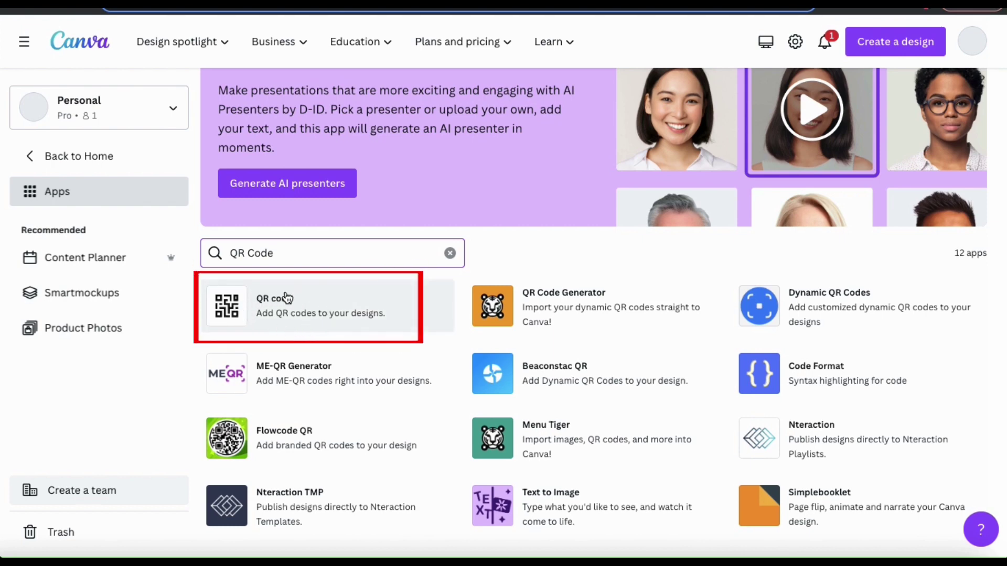
# Open the QR code app details and advance its preview to the final slide
pyautogui.click(284, 329)
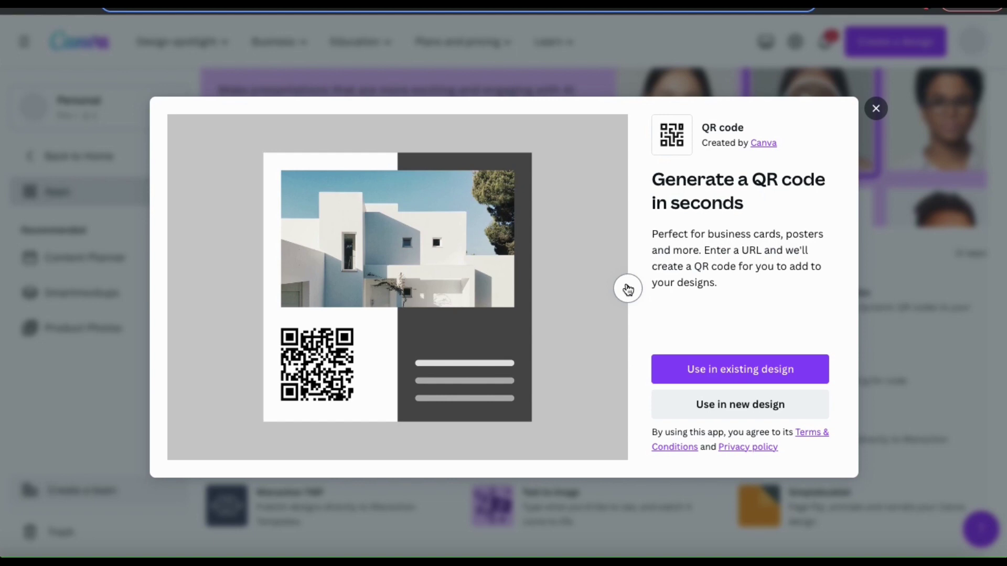
pyautogui.click(628, 288)
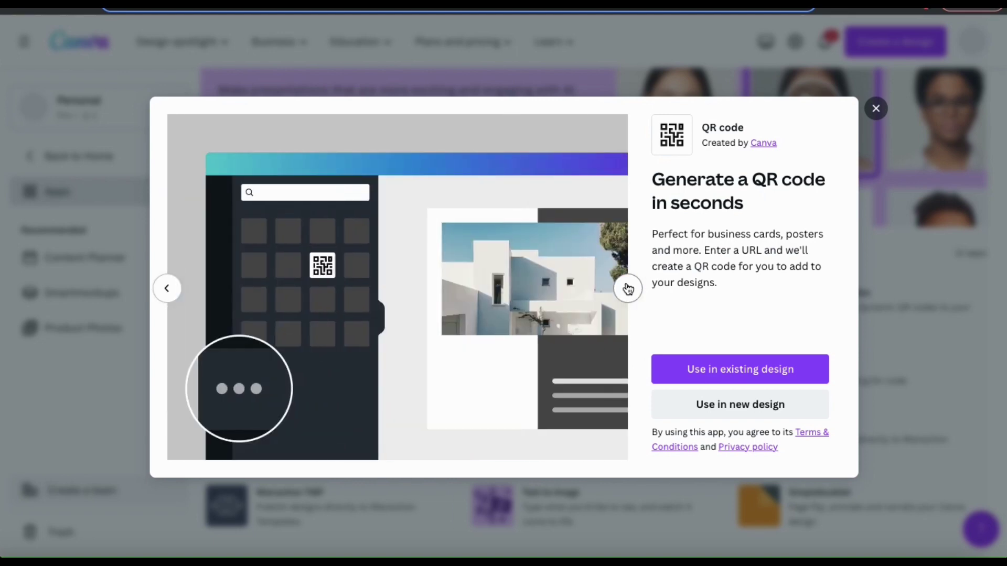
pyautogui.click(627, 288)
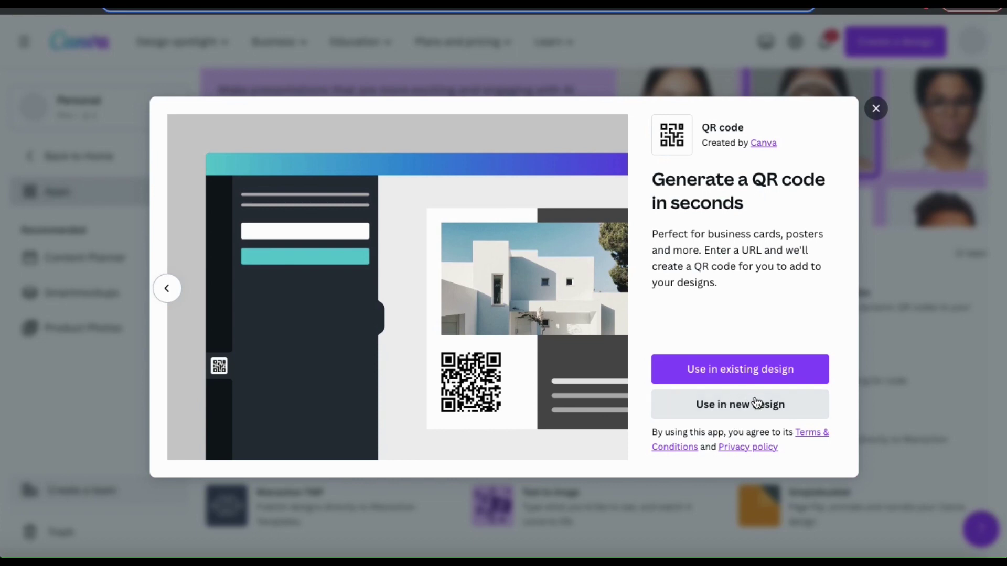
# Start a new Business Card (Landscape) design using the QR code app
pyautogui.click(741, 416)
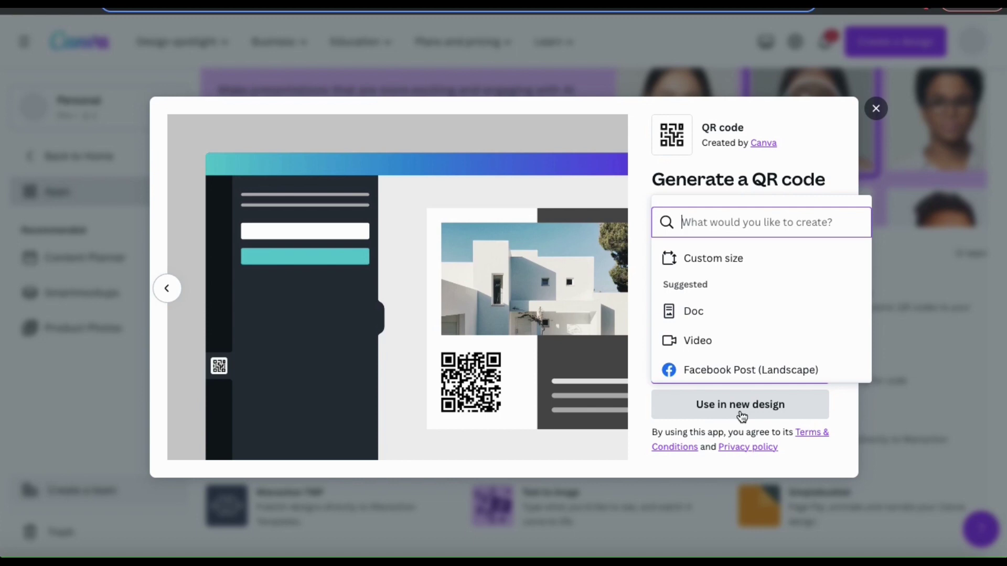
pyautogui.write('business card')
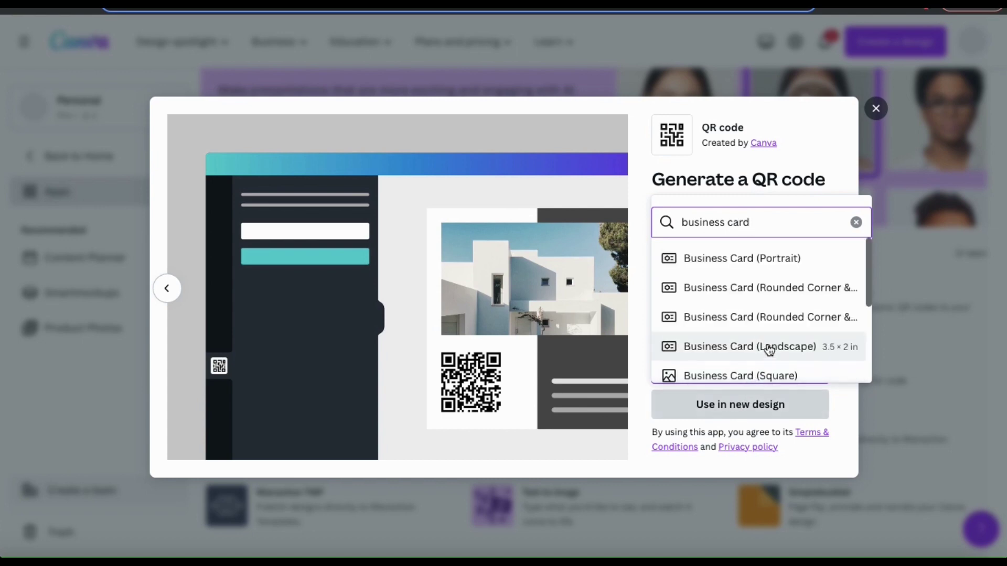
pyautogui.scroll(-3, 770, 352)
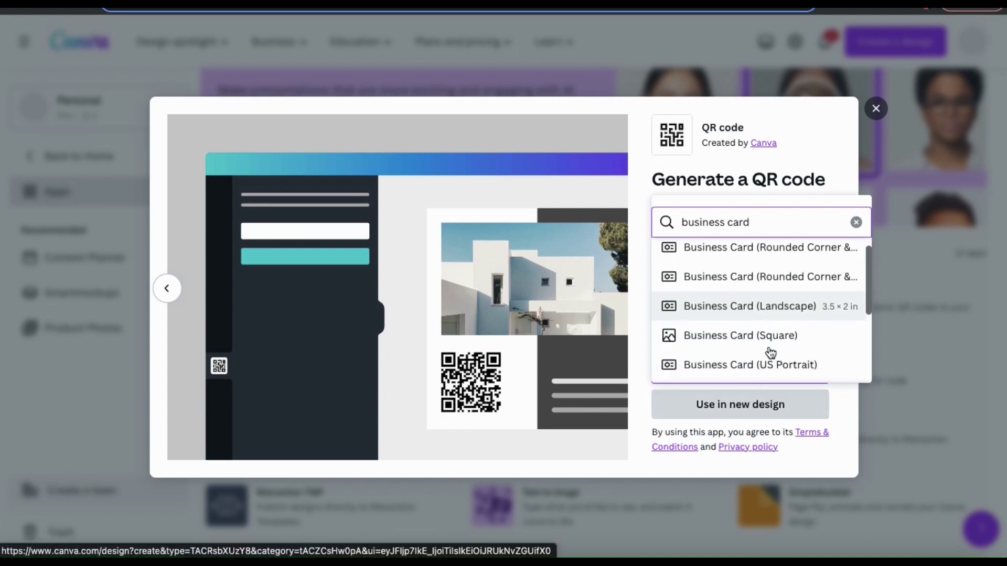
pyautogui.scroll(-1, 770, 352)
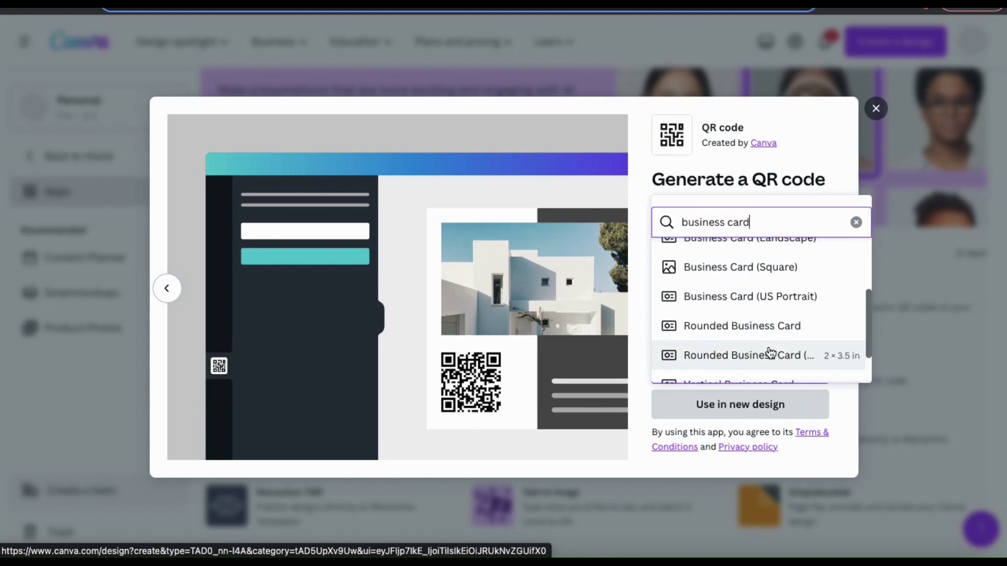
pyautogui.scroll(4, 770, 353)
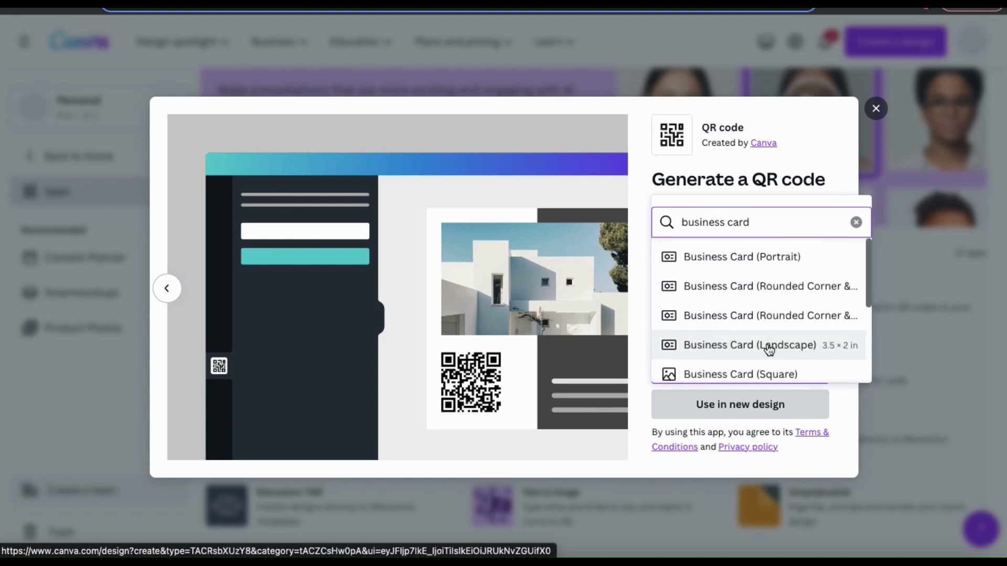
pyautogui.click(768, 347)
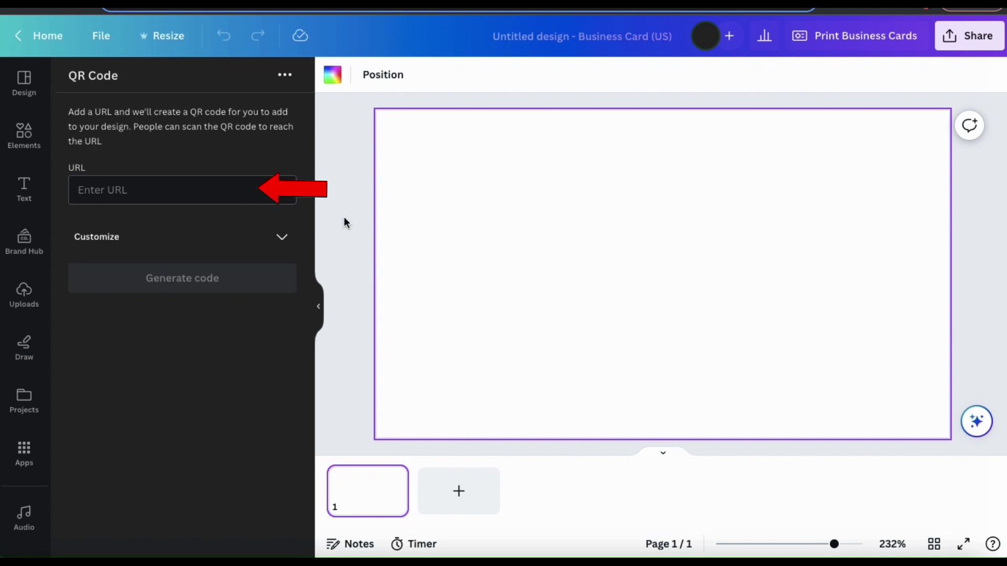
pyautogui.click(250, 195)
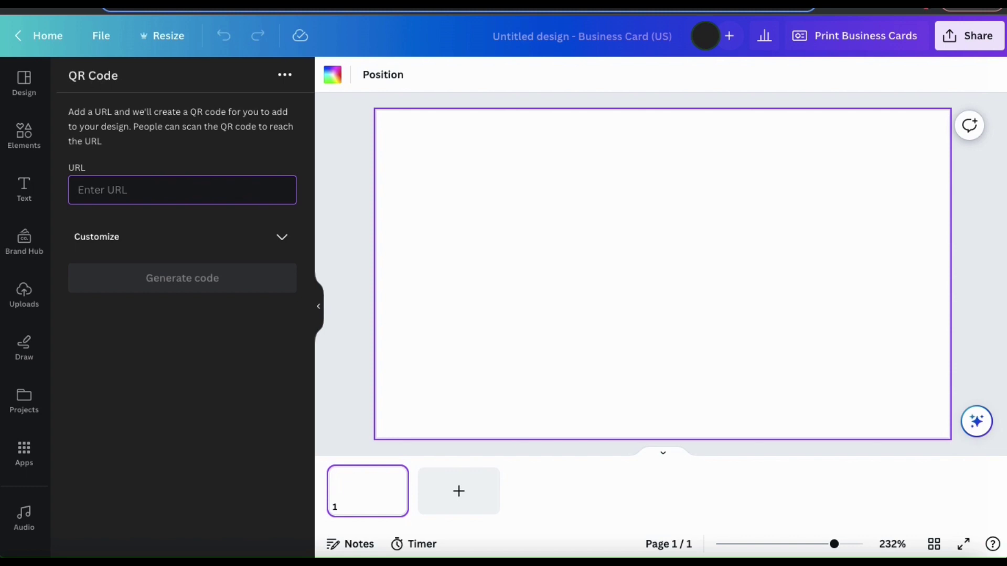
pyautogui.write('http://')
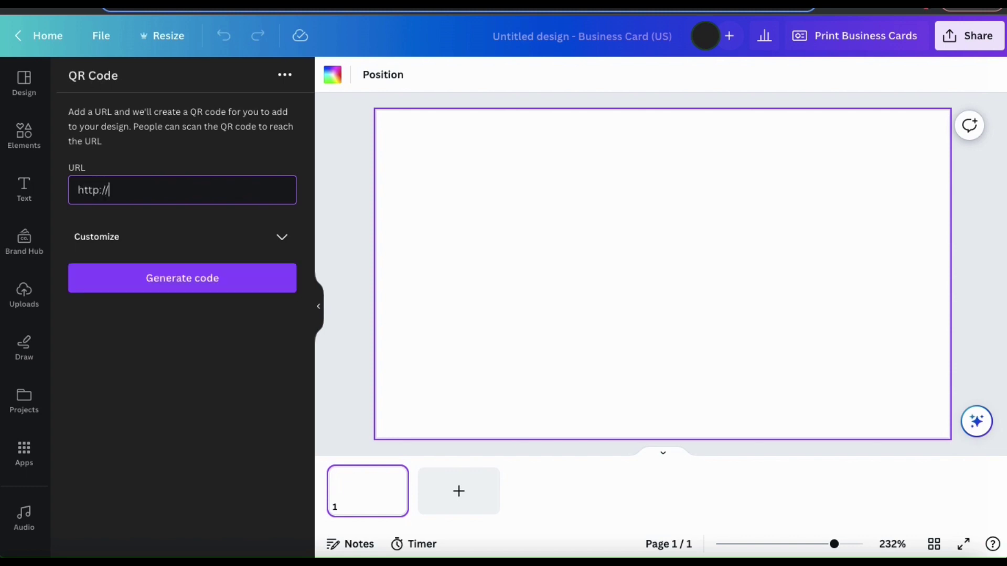
pyautogui.write('JasonGandy.info')
pyautogui.click(245, 367)
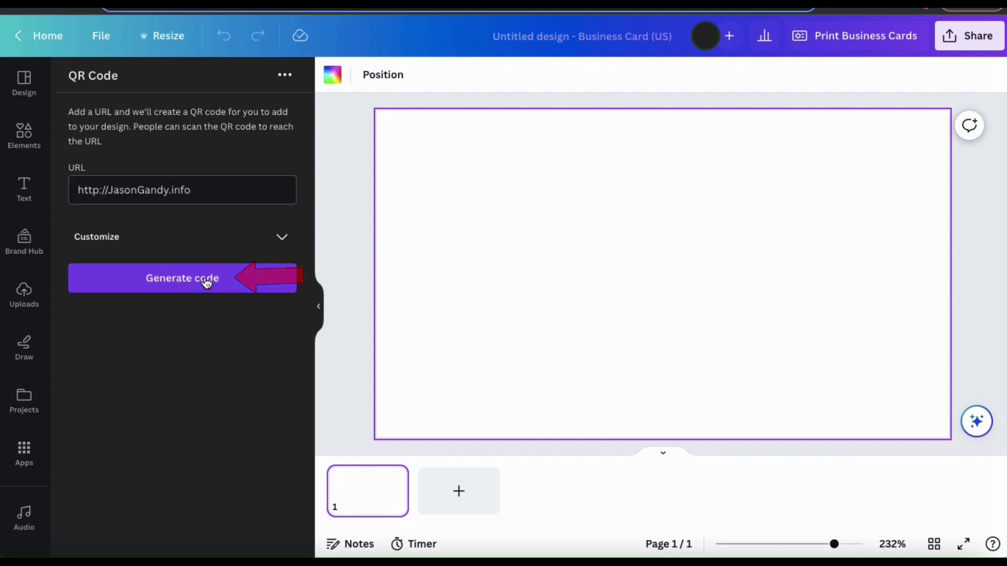
pyautogui.click(188, 287)
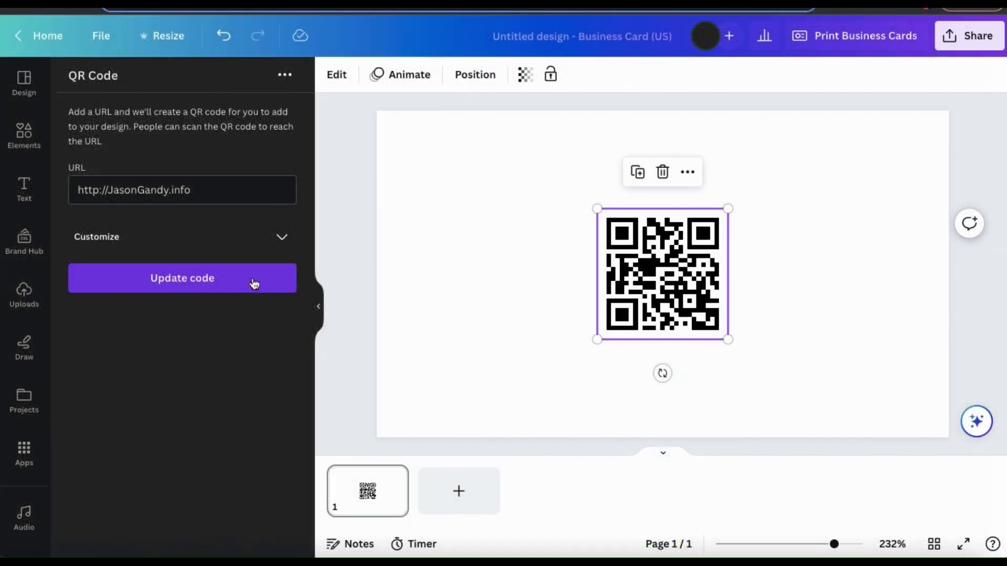
# Shrink the QR code and move it into the card's lower-left corner
pyautogui.click(492, 361)
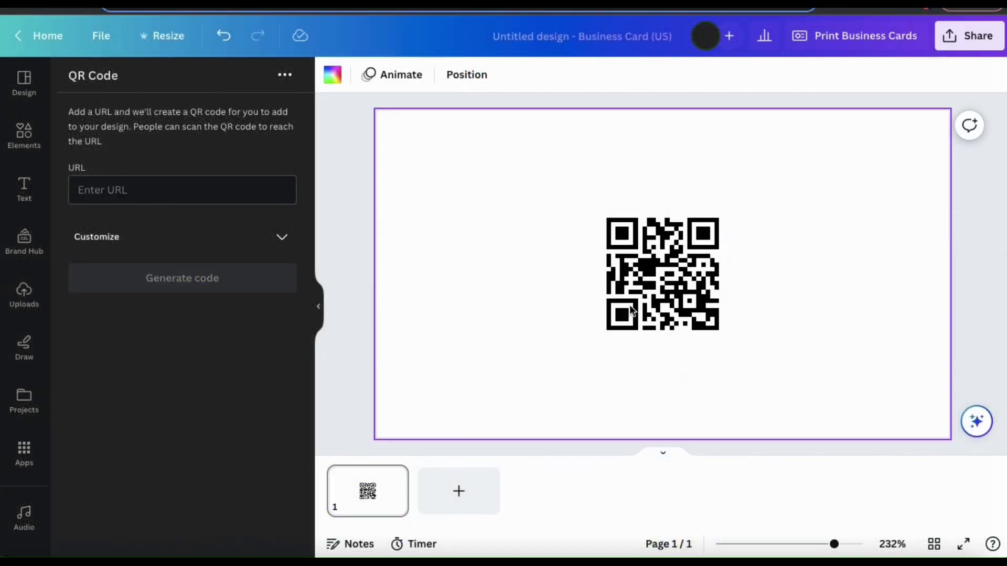
pyautogui.moveTo(693, 294); pyautogui.dragTo(505, 369)
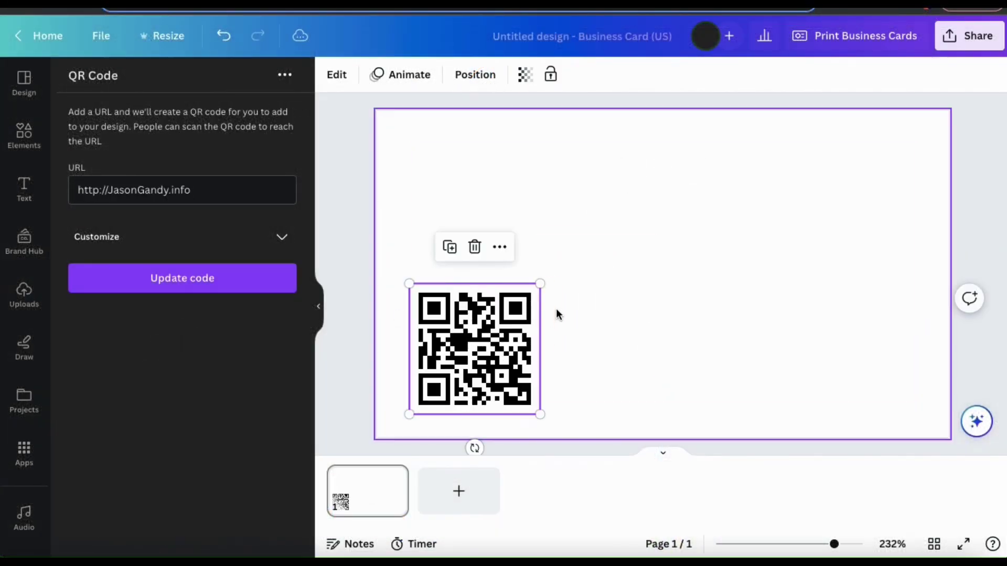
pyautogui.moveTo(539, 283); pyautogui.dragTo(511, 304)
pyautogui.moveTo(461, 362); pyautogui.dragTo(440, 375)
pyautogui.click(634, 352)
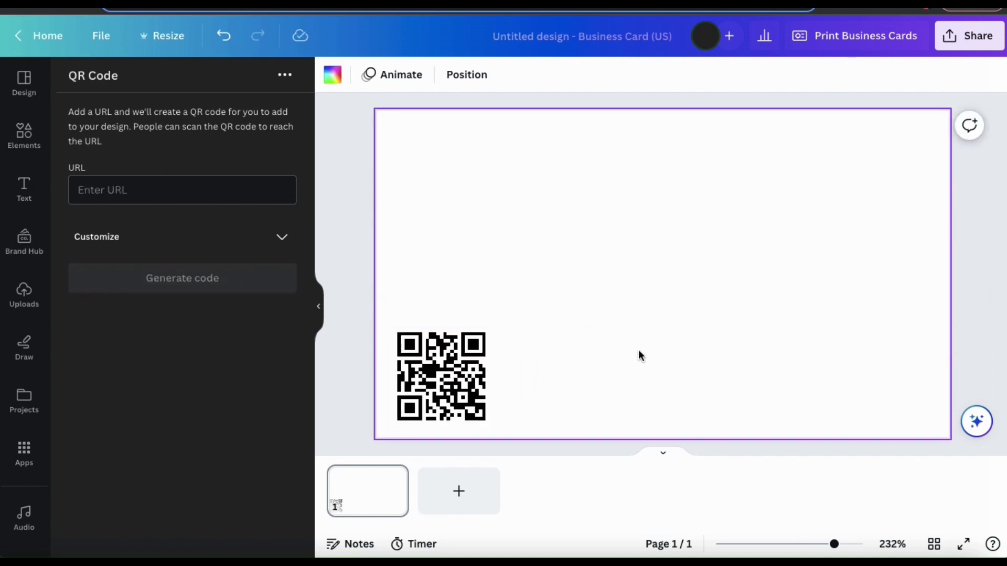
pyautogui.click(344, 188)
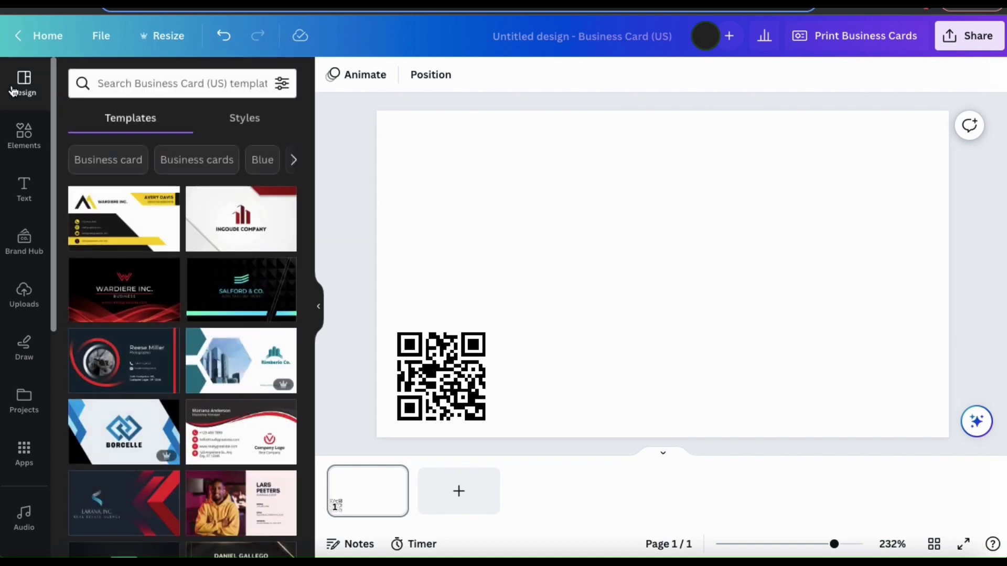
# Apply the black and blue Salford template, swap in the JasonGandy logo, and type tagline 'build your'
pyautogui.click(213, 279)
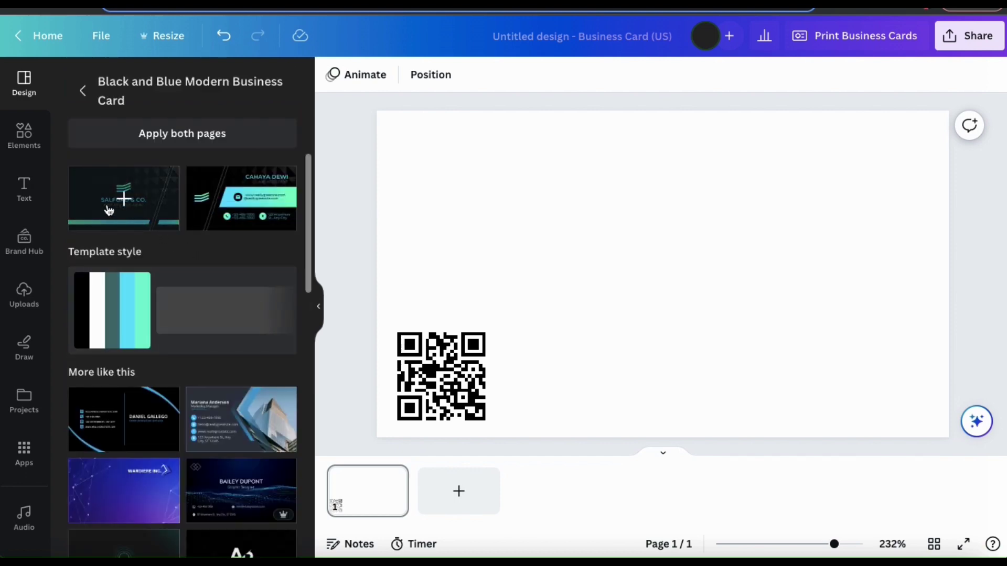
pyautogui.click(124, 206)
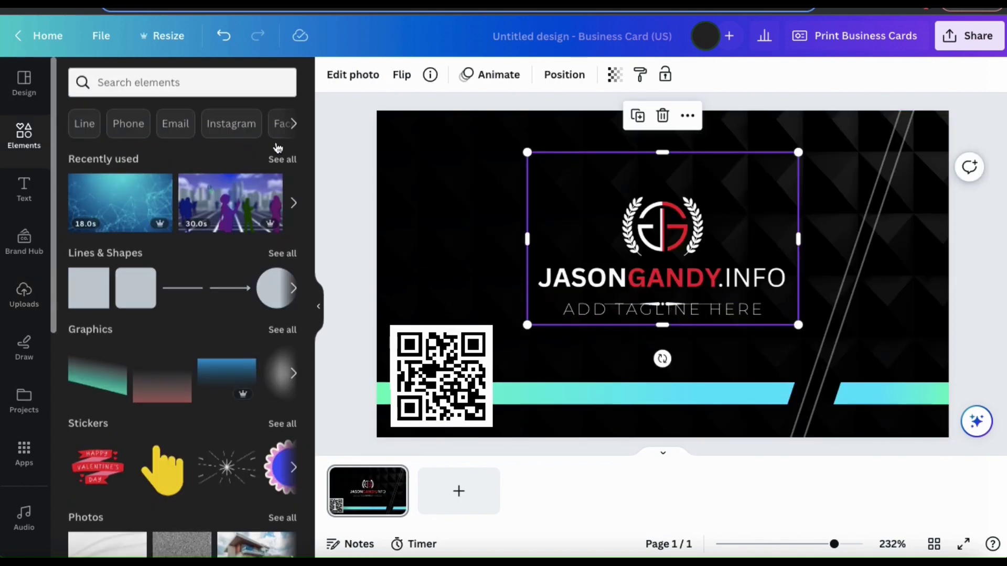
pyautogui.moveTo(662, 229); pyautogui.dragTo(662, 187)
pyautogui.doubleClick(669, 315)
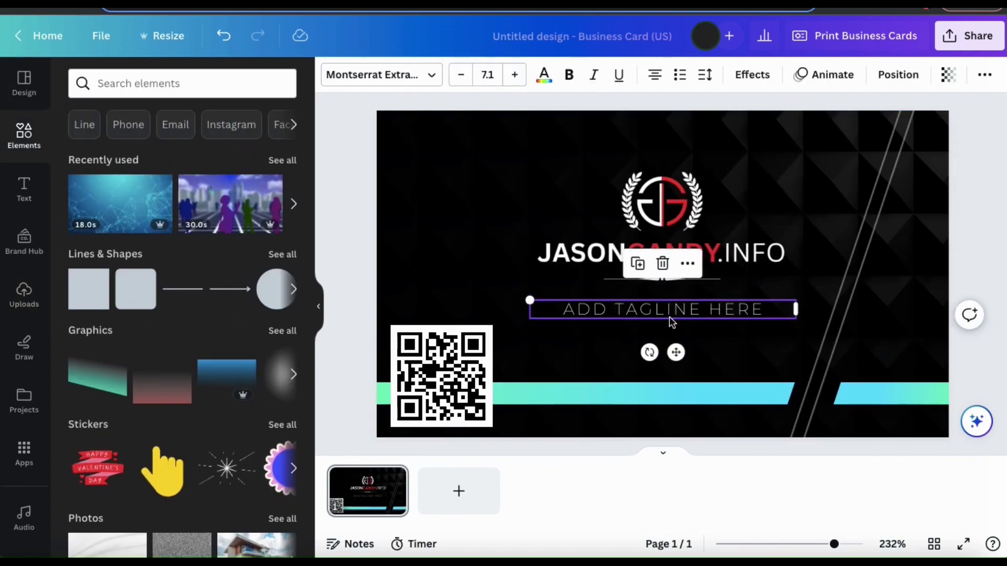
pyautogui.write('build your')
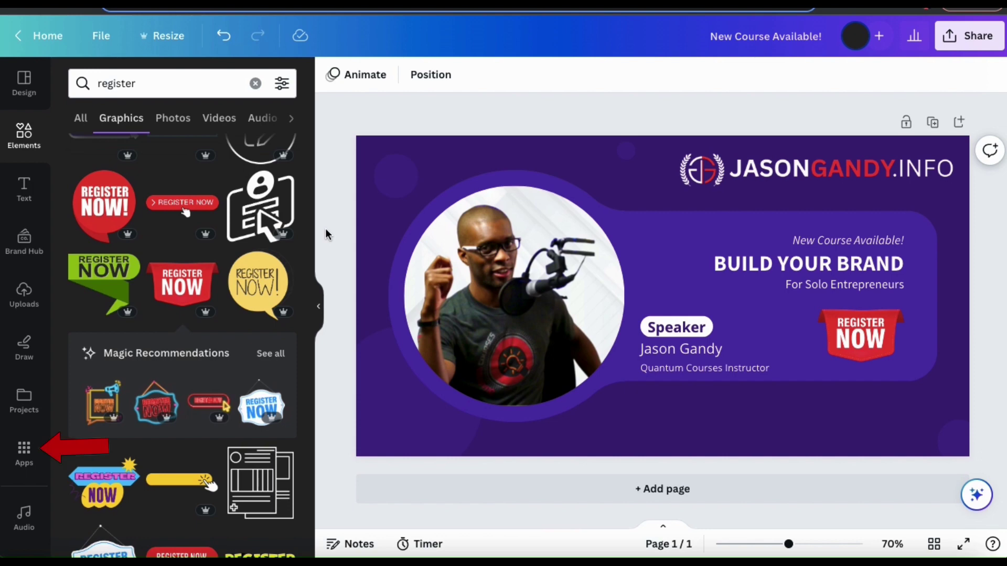
# Search Canva apps for 'QR Code' and open the QR Code app
pyautogui.click(23, 457)
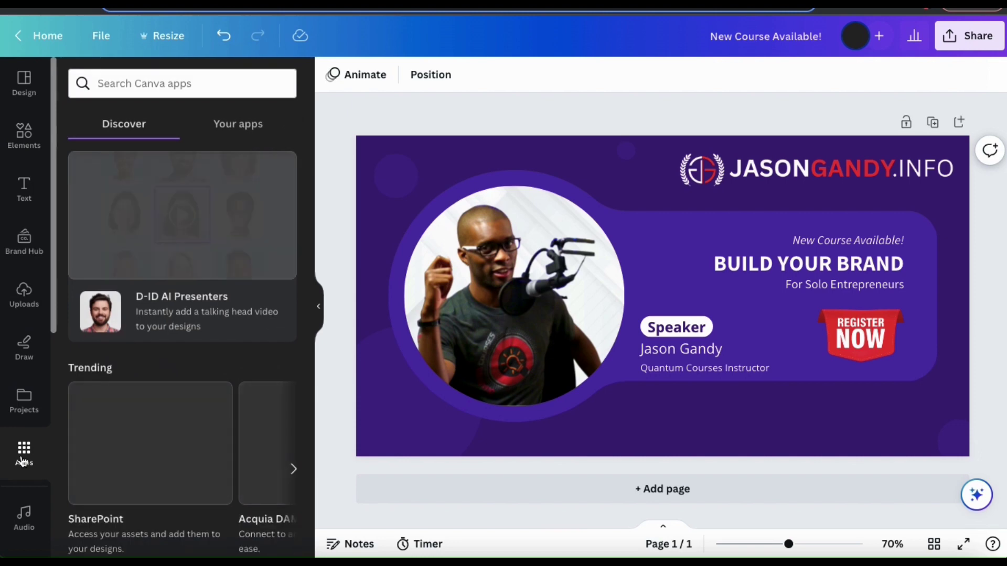
pyautogui.click(139, 83)
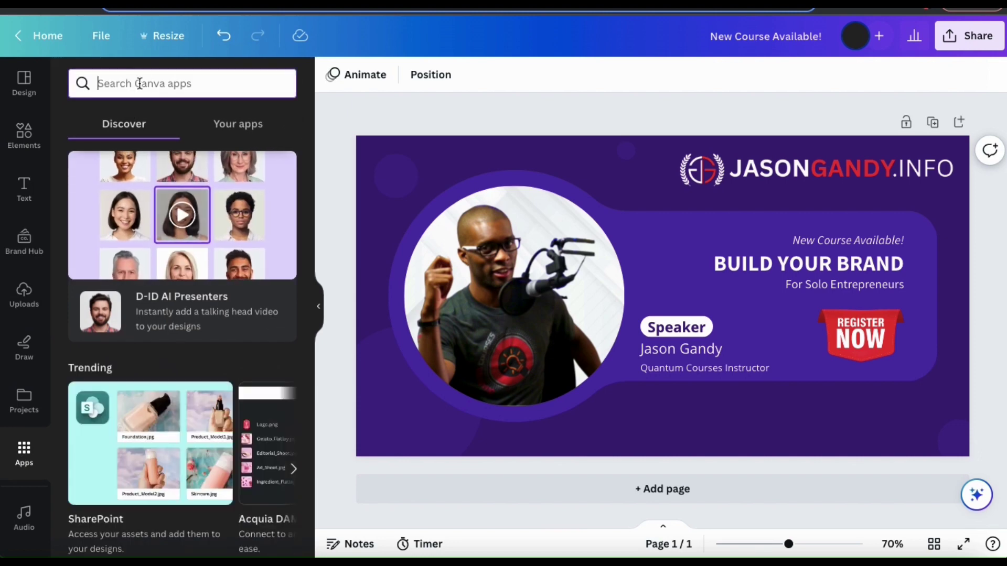
pyautogui.write('Q')
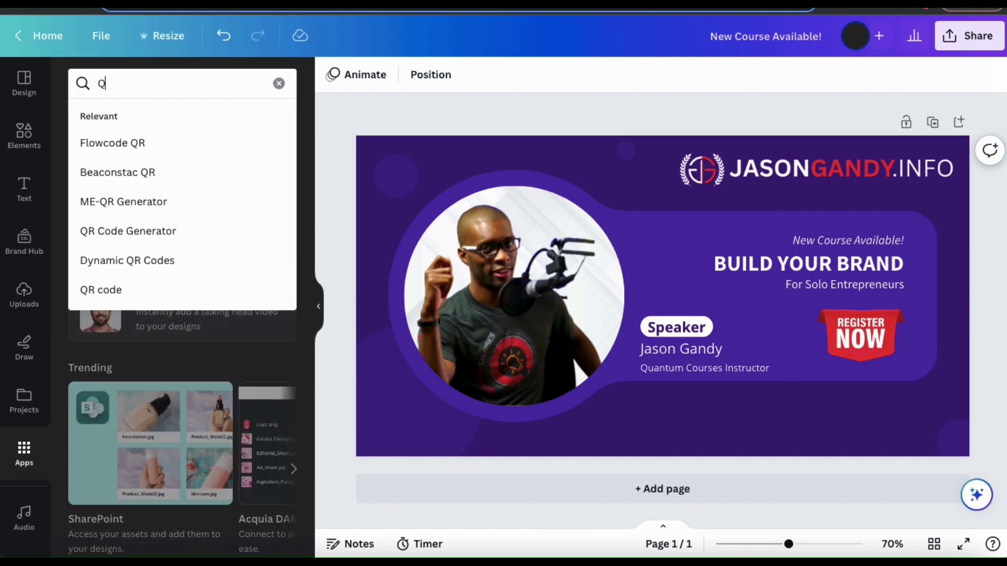
pyautogui.write('R Code')
pyautogui.press('Return')
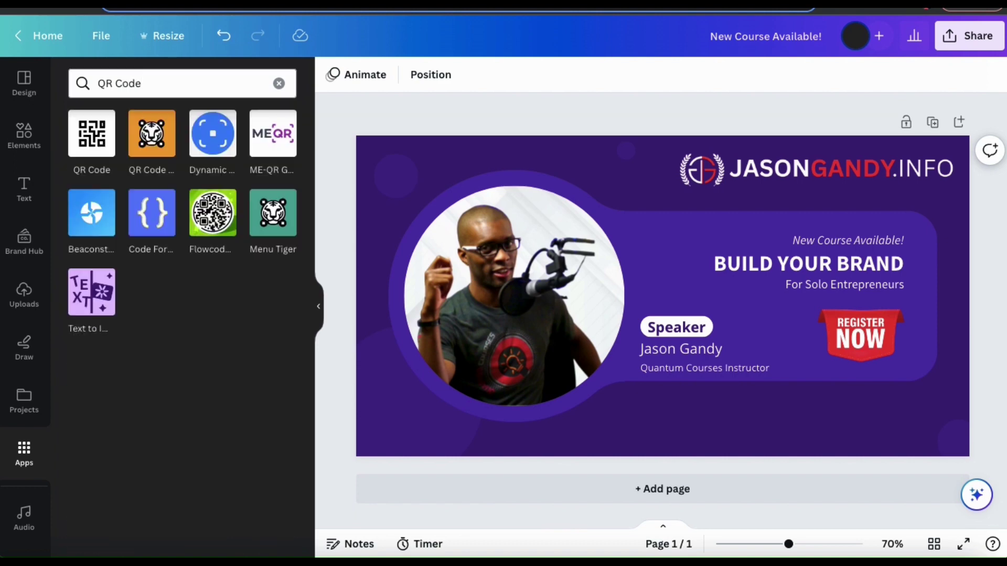
pyautogui.click(105, 142)
pyautogui.click(110, 180)
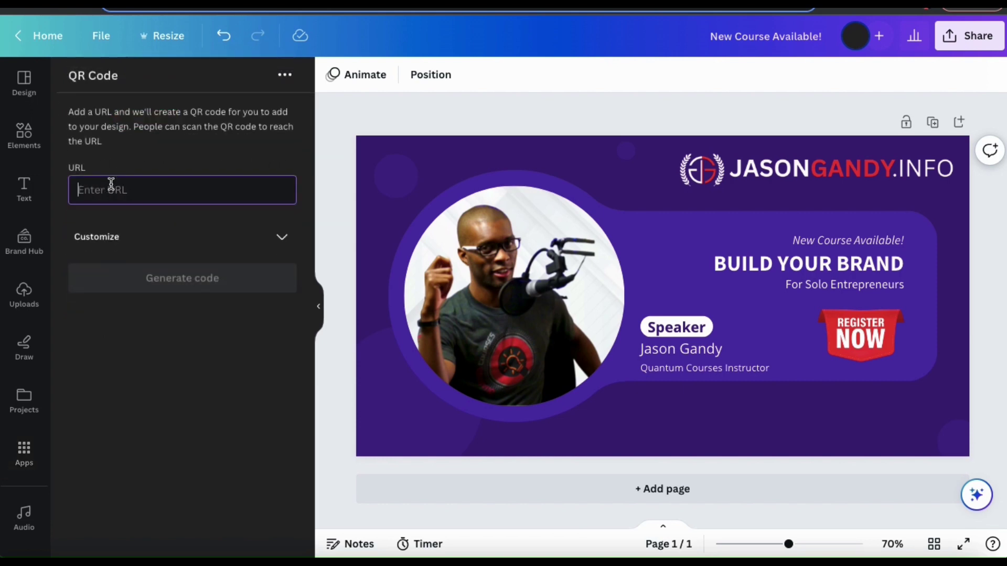
pyautogui.write('https://Ja')
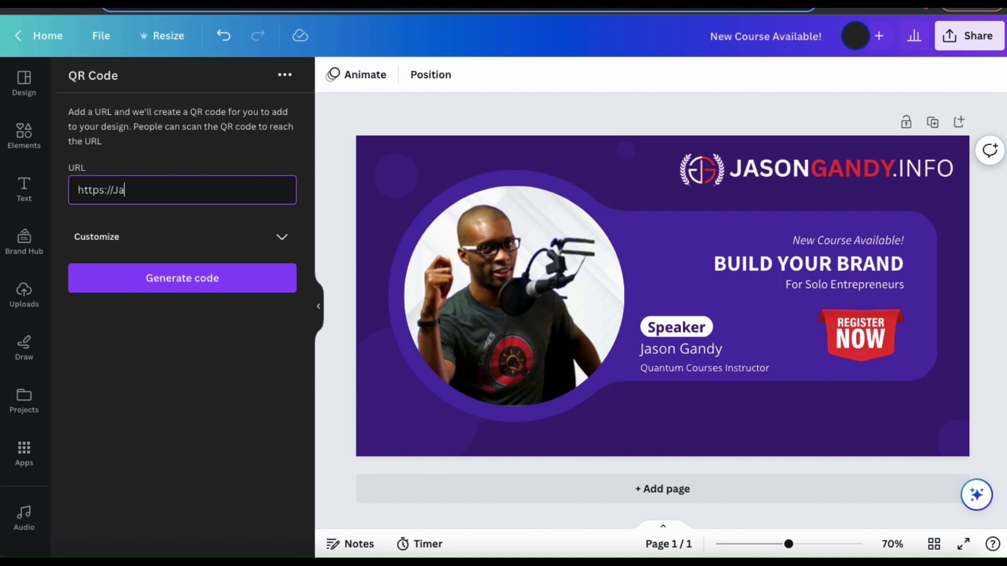
pyautogui.write('sonGandy.info')
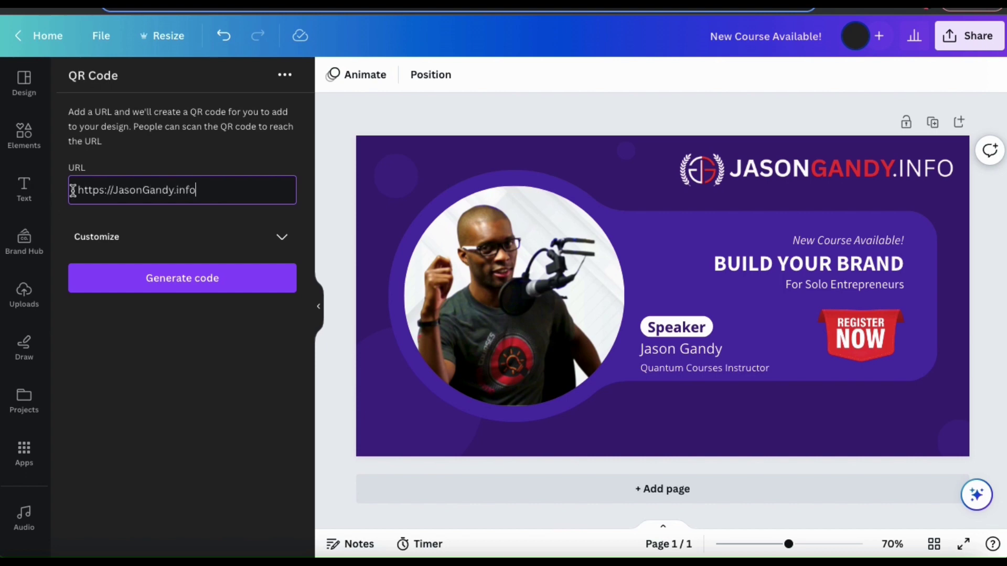
pyautogui.write('/')
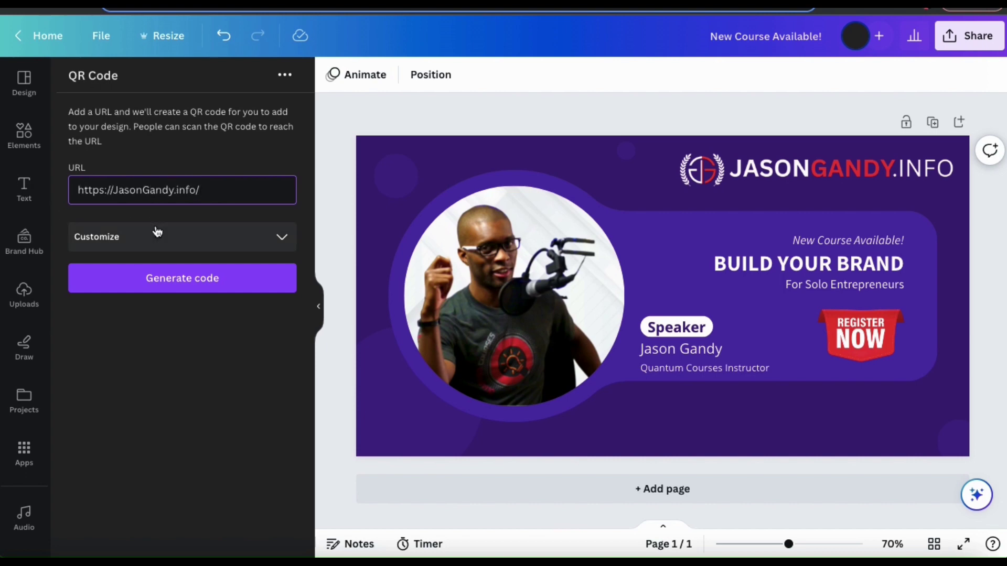
pyautogui.click(174, 288)
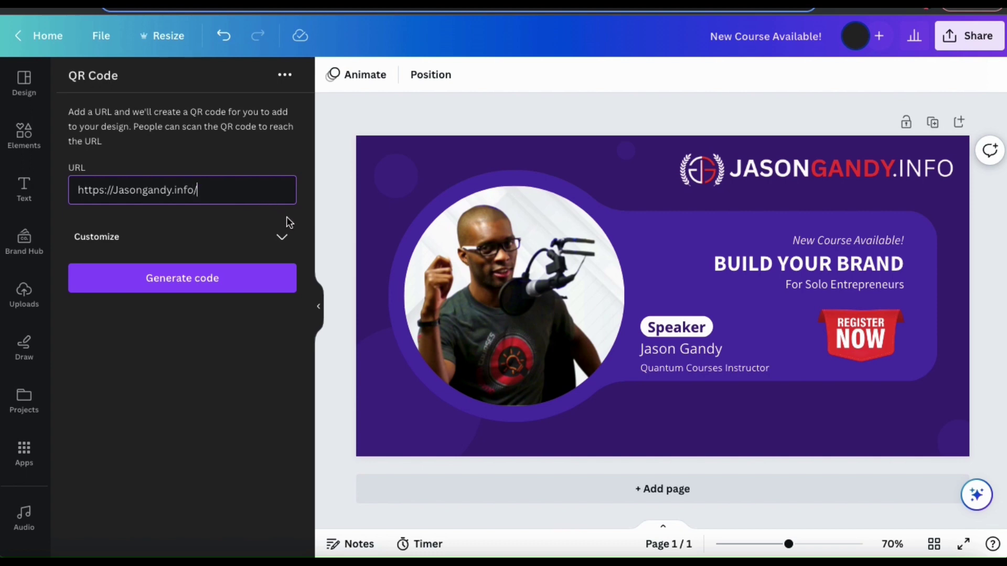
pyautogui.click(289, 245)
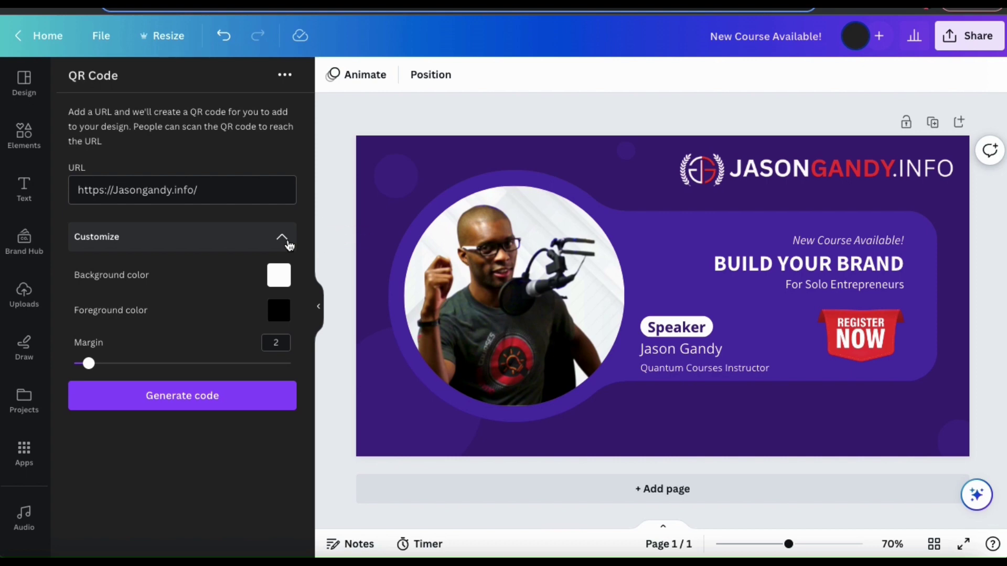
pyautogui.click(288, 244)
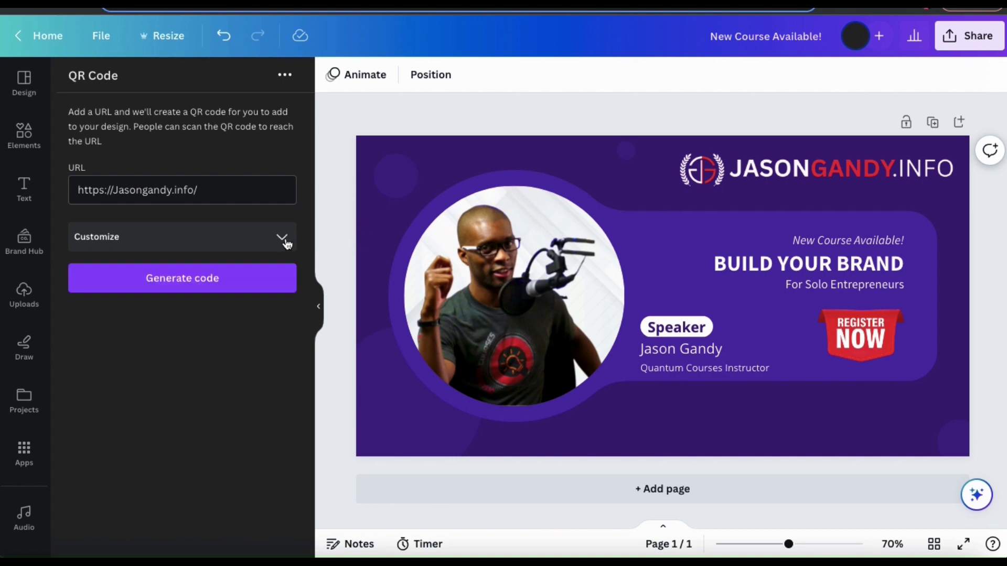
pyautogui.click(191, 287)
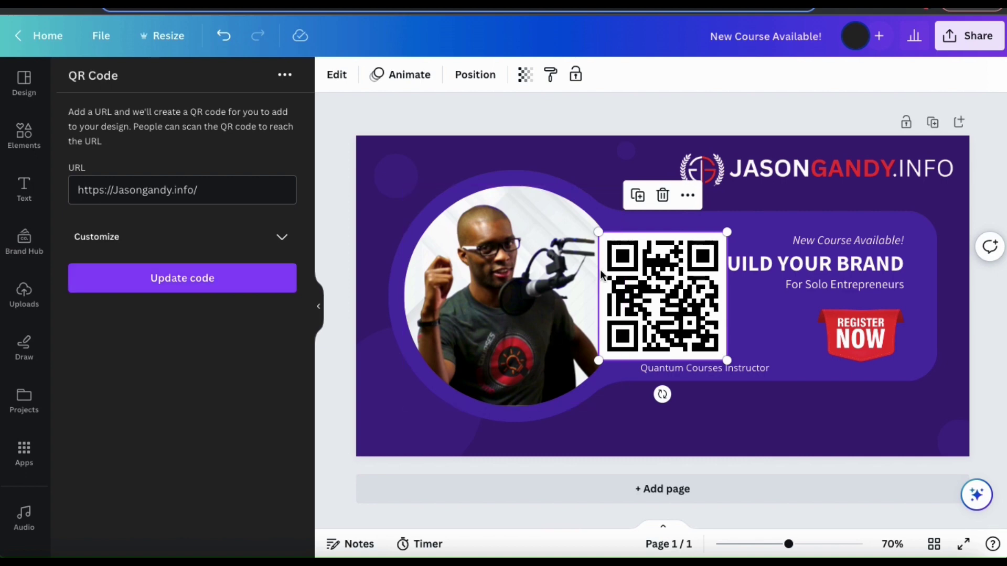
# Move the banner's QR code to its bottom-right corner
pyautogui.moveTo(618, 240); pyautogui.dragTo(845, 381)
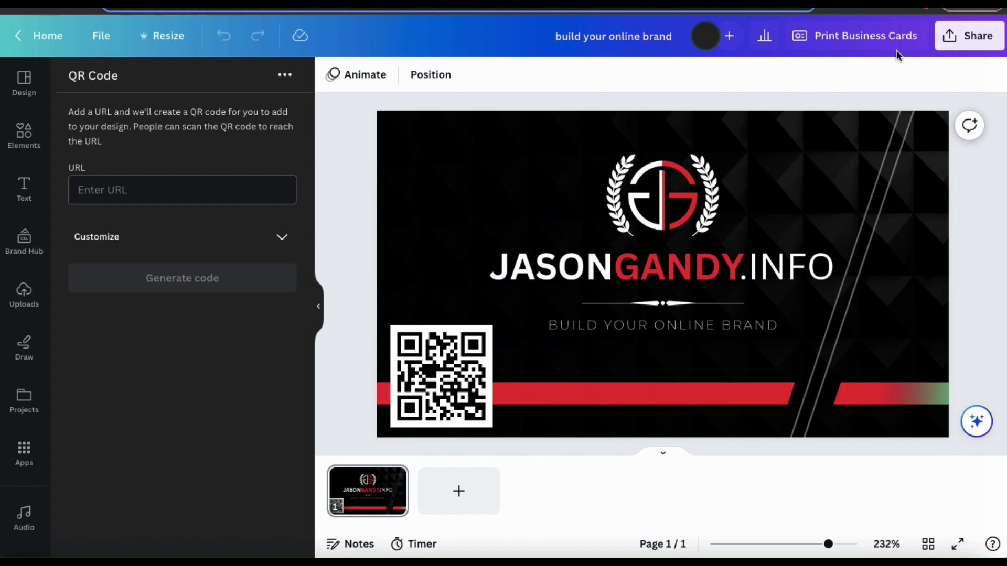
# Start a print order for the black business cards
pyautogui.click(858, 49)
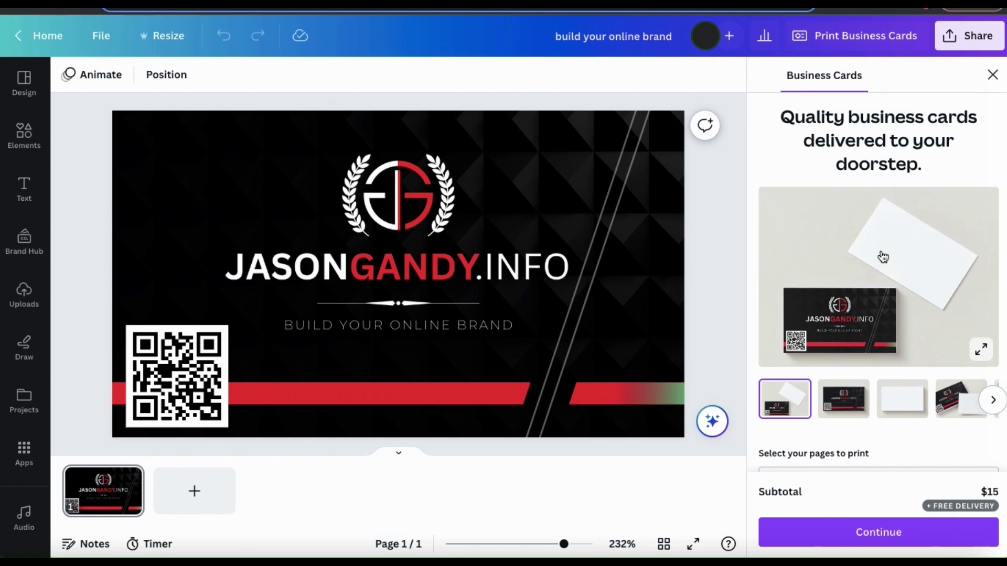
# Review the quantity prices, keep 50 premium matte cards for $15, and continue the order
pyautogui.scroll(-7, 890, 313)
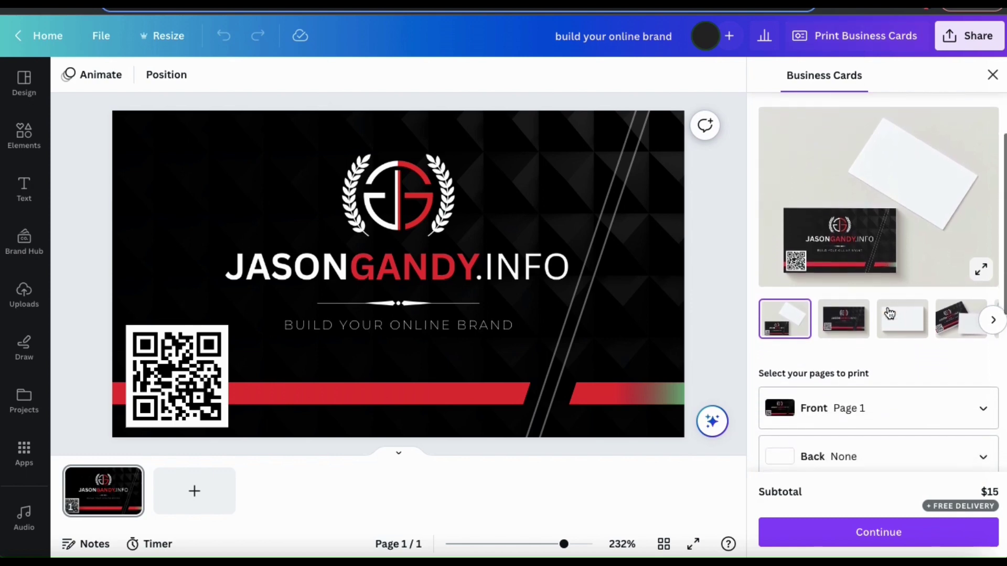
pyautogui.click(982, 362)
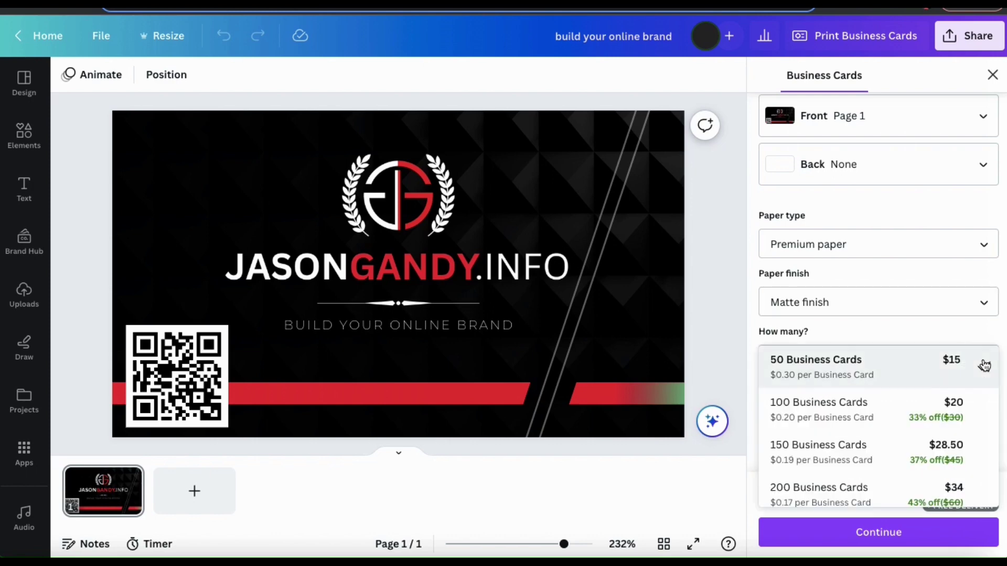
pyautogui.scroll(-2, 957, 353)
pyautogui.scroll(-3, 904, 377)
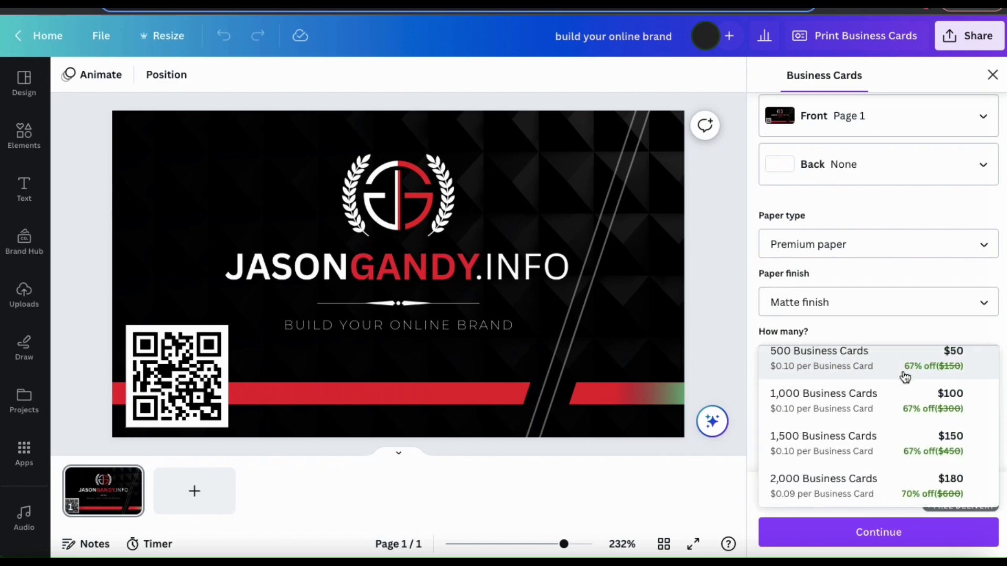
pyautogui.click(747, 343)
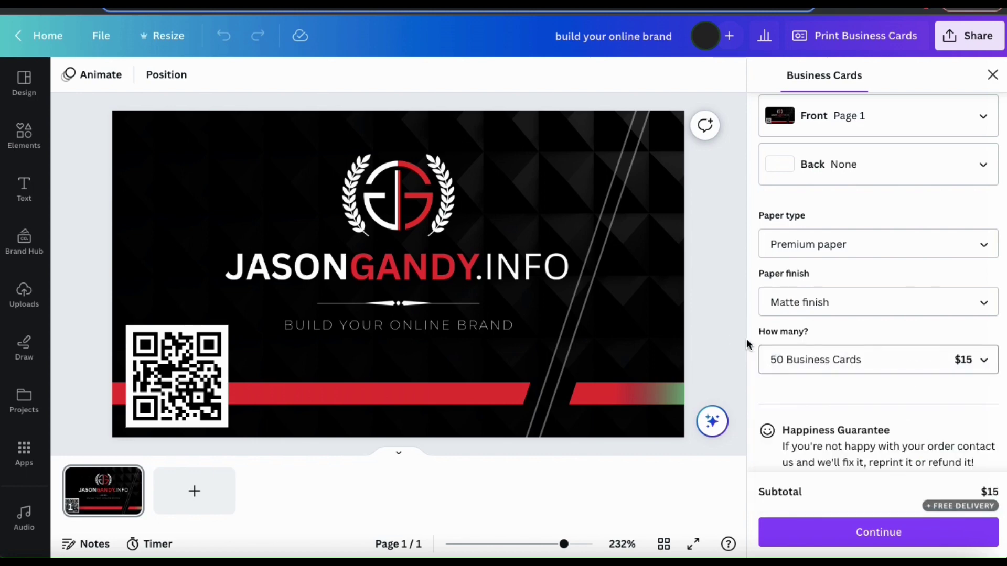
pyautogui.click(964, 512)
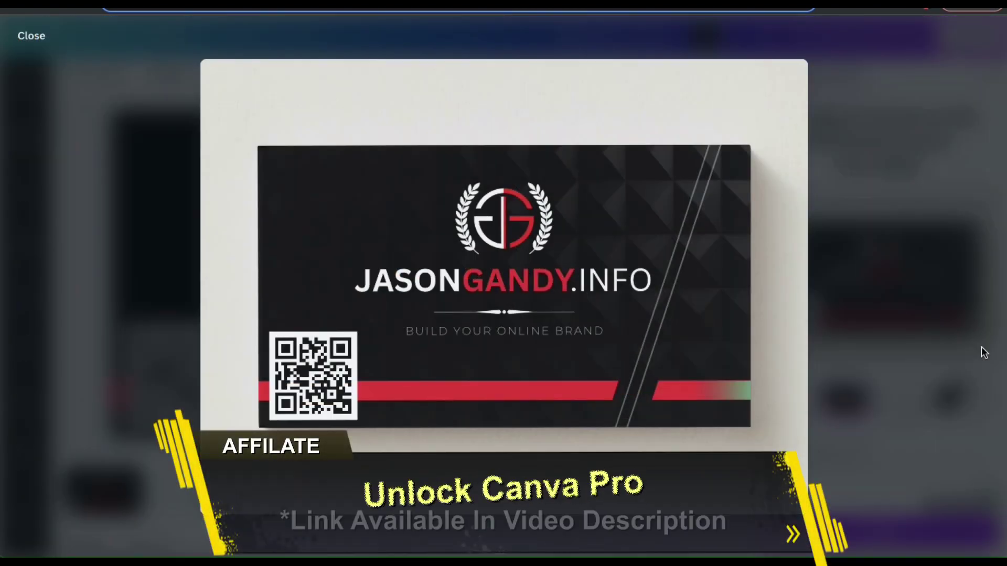